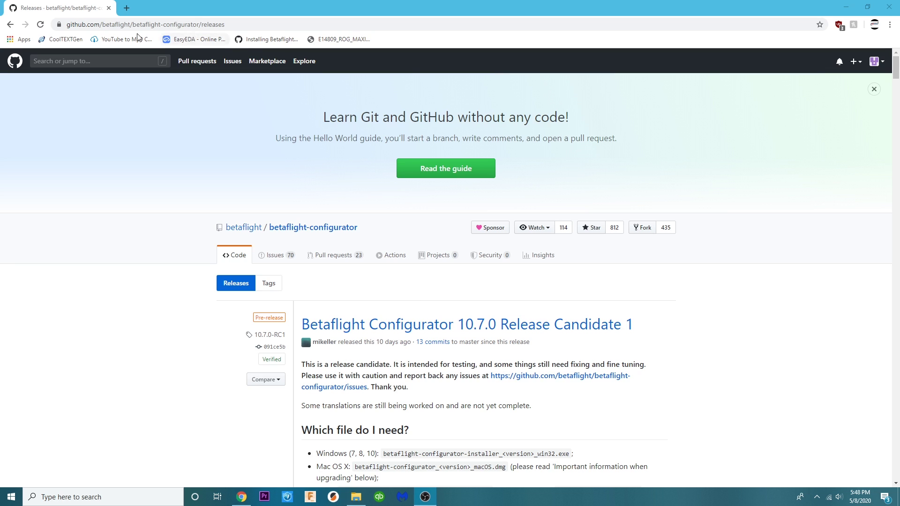
# Download the Windows installer betaflight-configurator-installer_10.7.0-RC1_win32.exe from the 10.7.0 Release Candidate 1 assets on GitHub
pyautogui.click(281, 24)
pyautogui.click(289, 22)
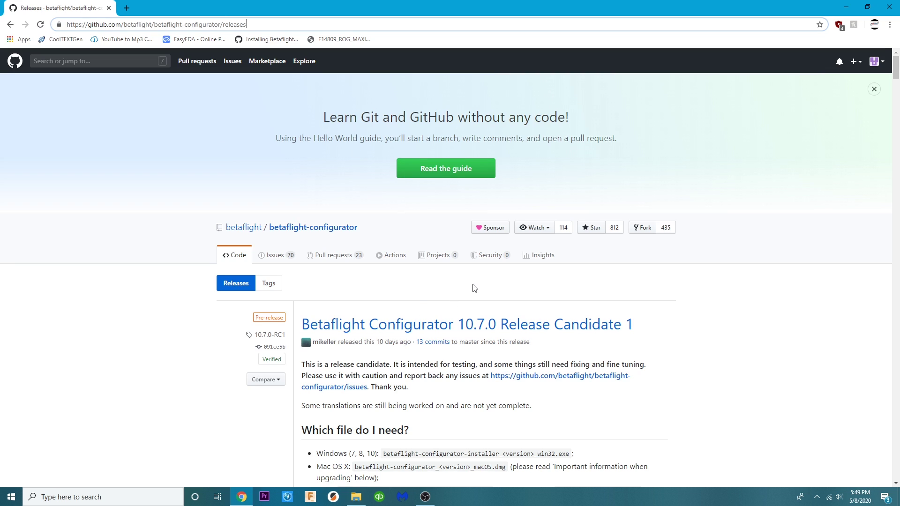
pyautogui.scroll(-2, 604, 330)
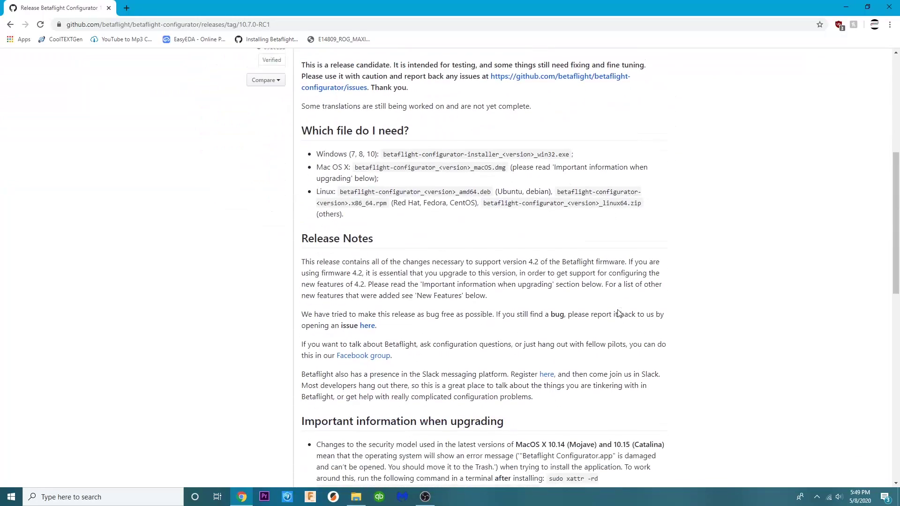
pyautogui.scroll(-2, 618, 313)
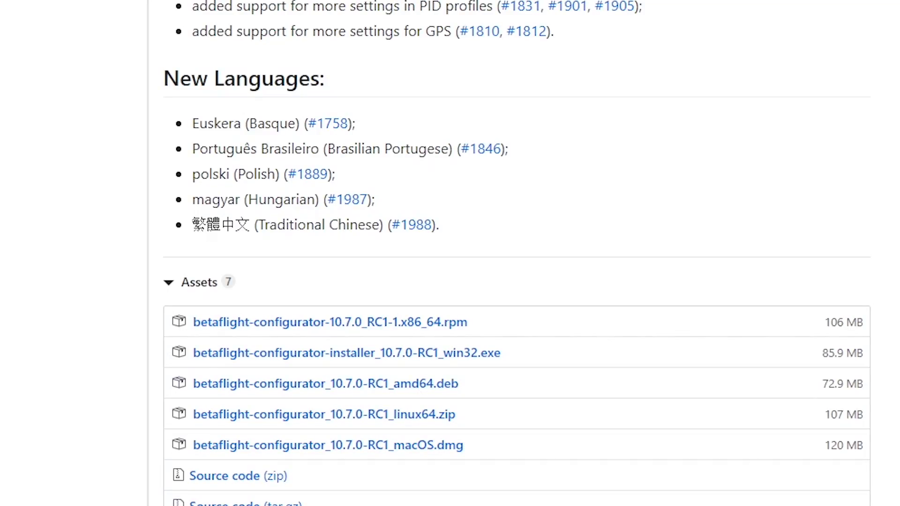
pyautogui.click(390, 358)
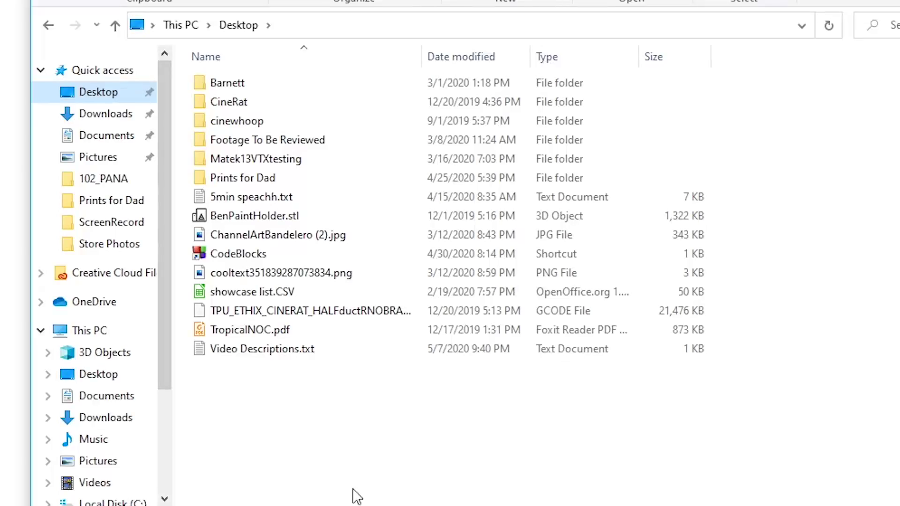
# In File Explorer, open the BetaFlight folder inside Documents > FPV
pyautogui.click(103, 120)
pyautogui.click(106, 135)
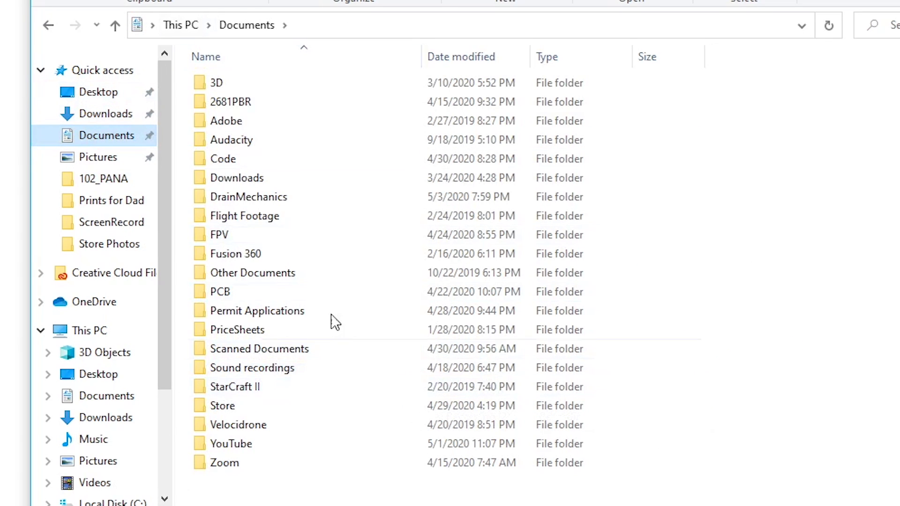
pyautogui.doubleClick(227, 234)
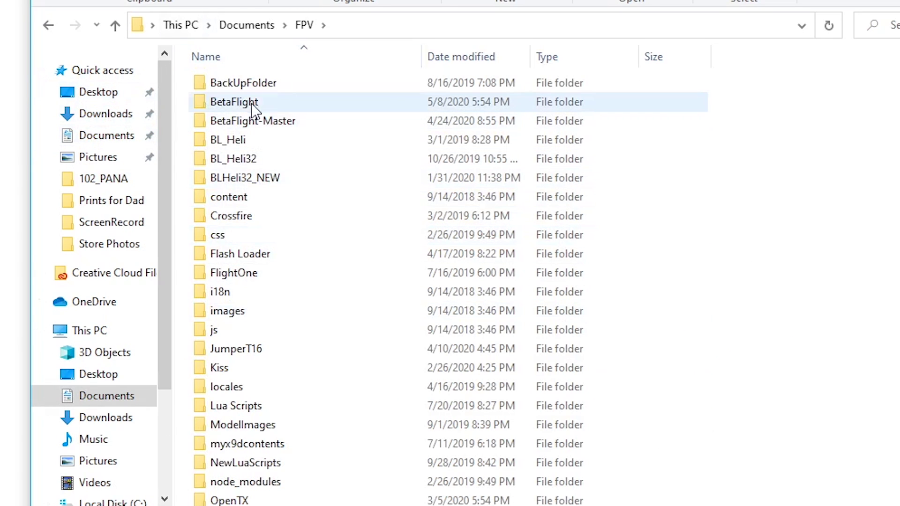
pyautogui.doubleClick(234, 102)
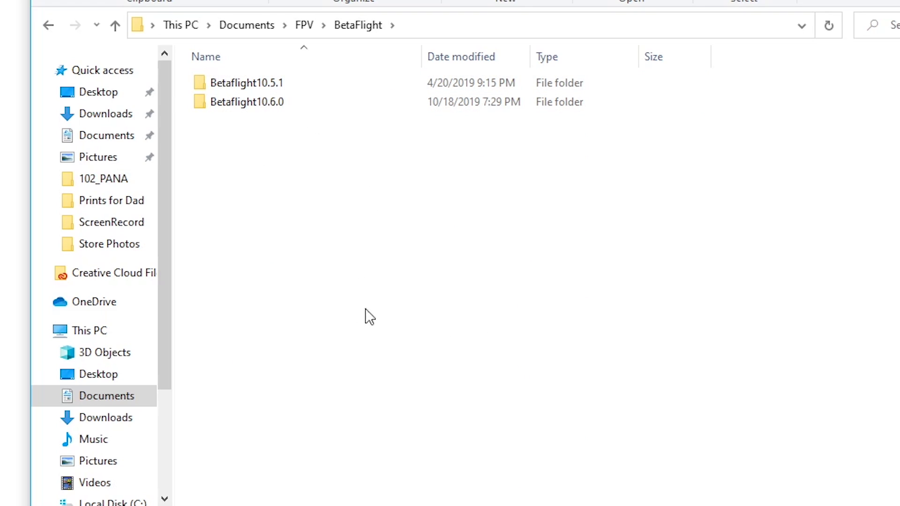
# Create a new folder named Betaflight10.7.0 in the BetaFlight folder
pyautogui.rightClick(283, 183)
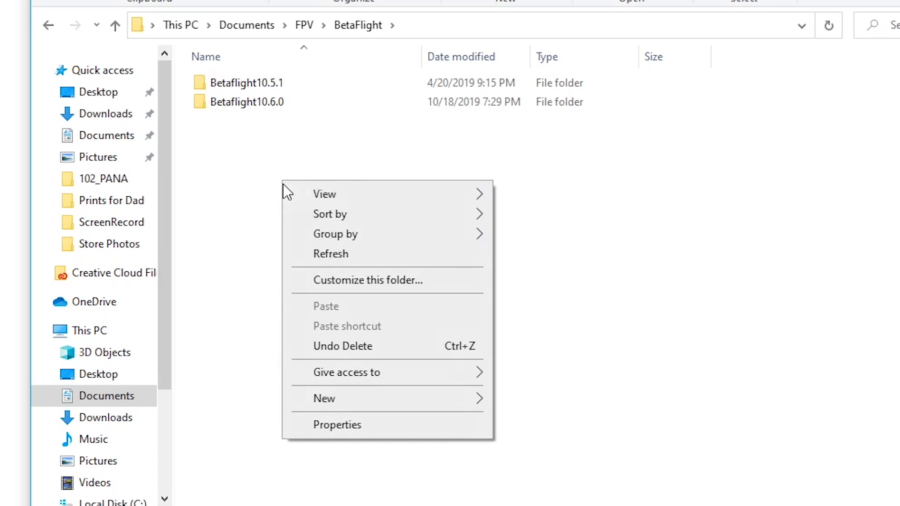
pyautogui.moveTo(386, 399)
pyautogui.click(571, 403)
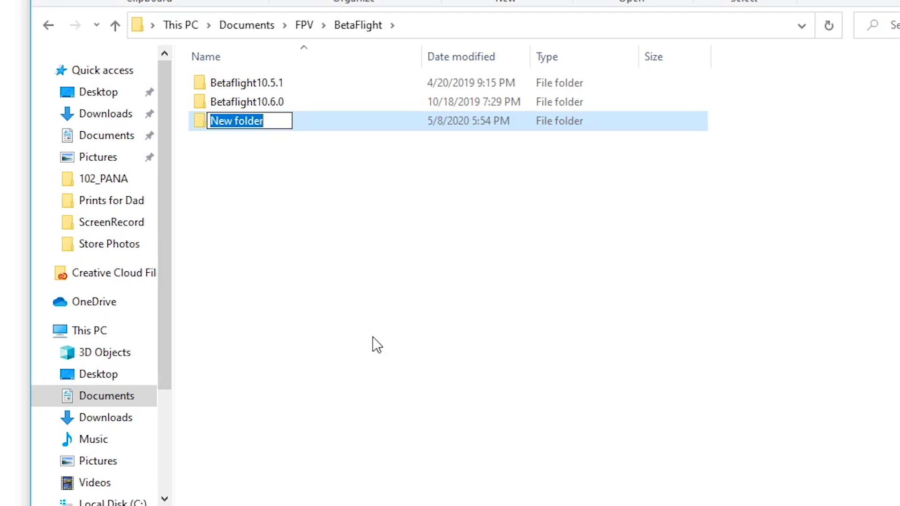
pyautogui.write('Betal')
pyautogui.write('light10.7.0')
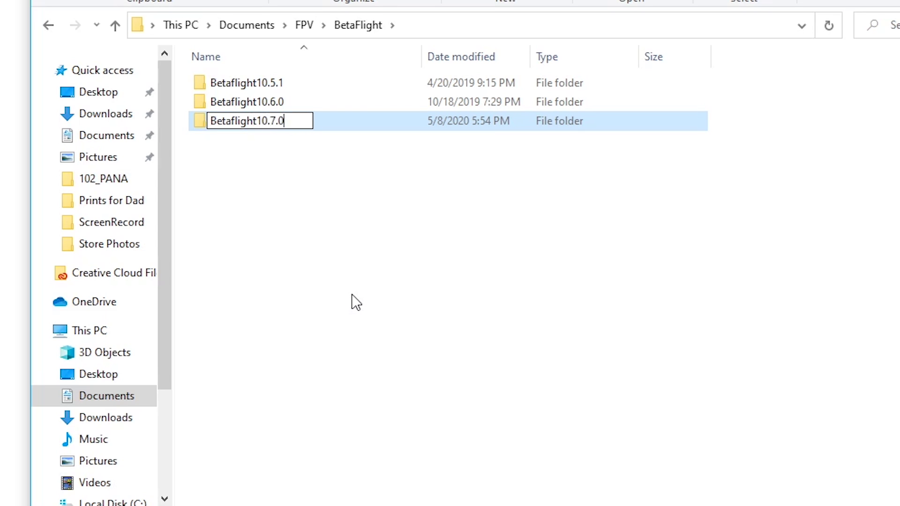
pyautogui.click(416, 279)
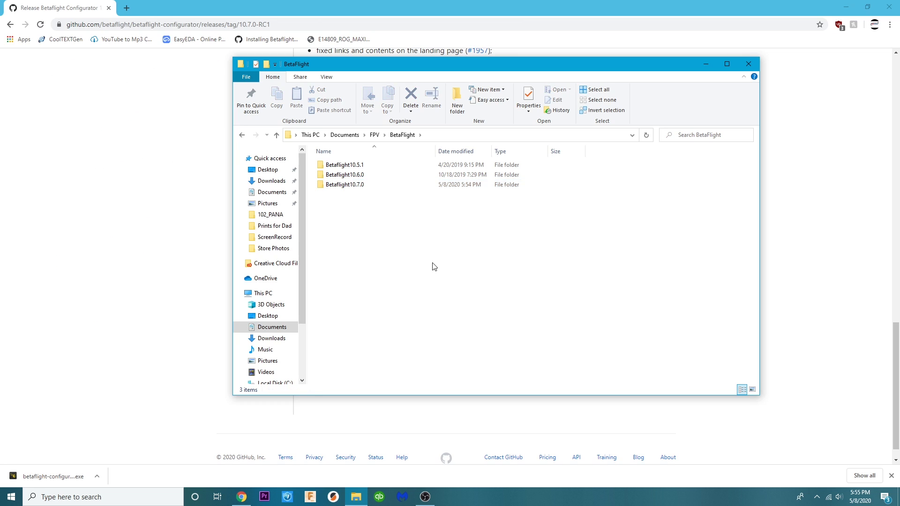
# Return to the browser and show the downloaded Betaflight Configurator installer in its folder
pyautogui.moveTo(422, 69); pyautogui.dragTo(345, 78)
pyautogui.hotkey('alt', 'Tab')
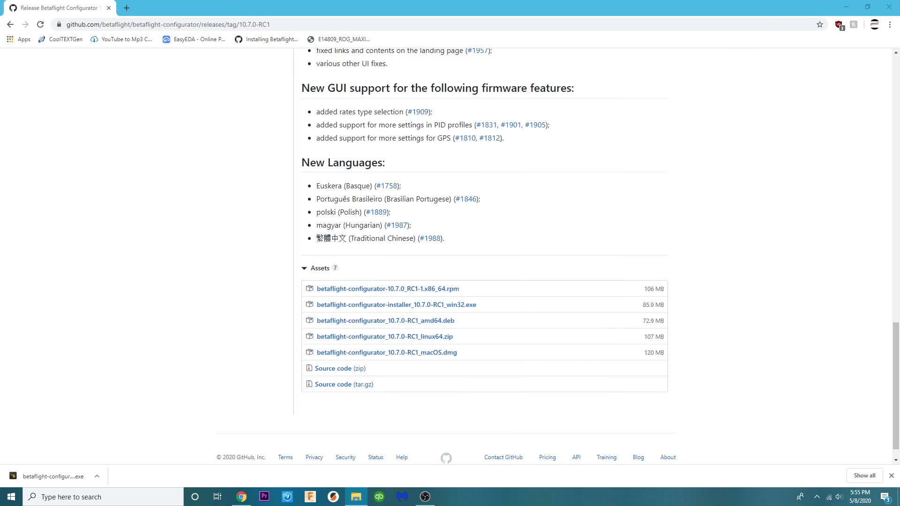
pyautogui.click(97, 476)
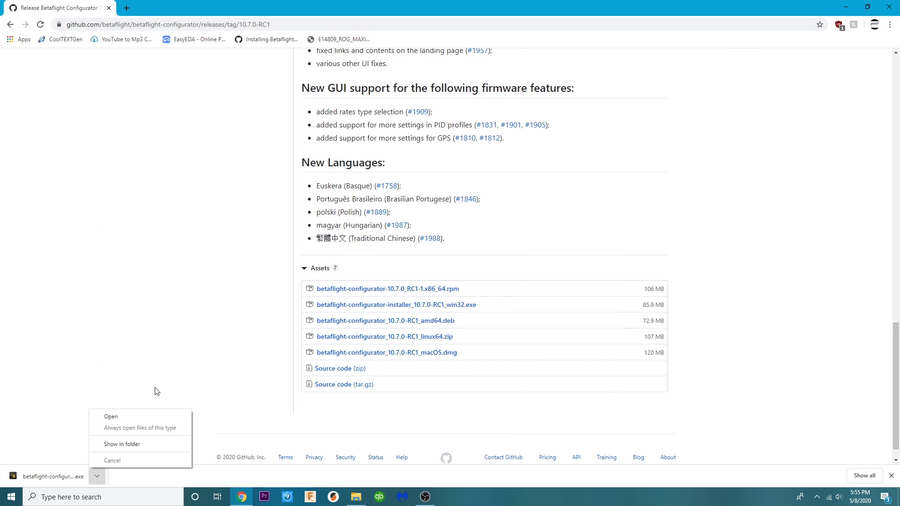
pyautogui.click(127, 444)
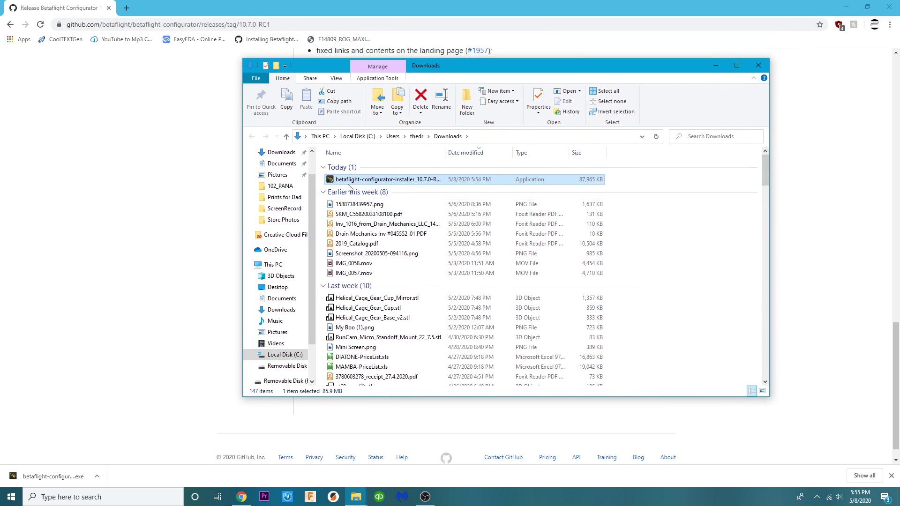
# Run the 10.7.0-RC1 installer and accept its license agreement
pyautogui.doubleClick(431, 181)
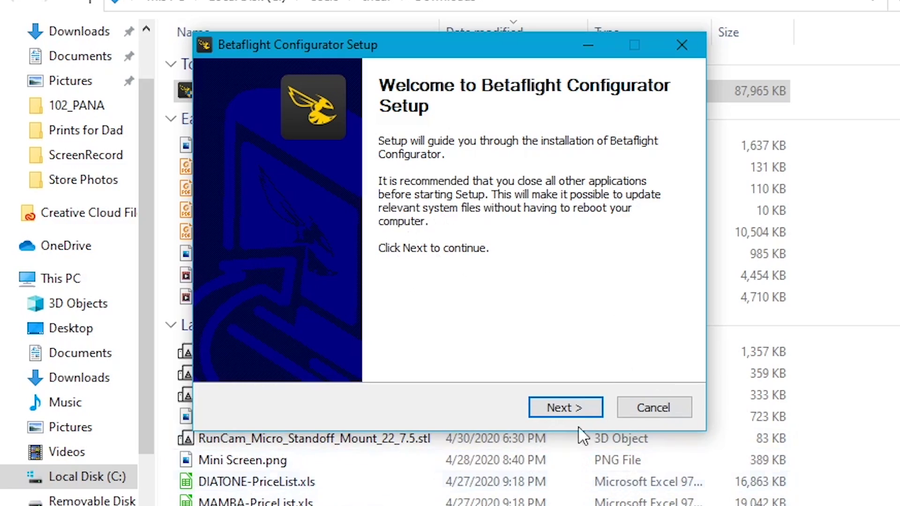
pyautogui.click(507, 323)
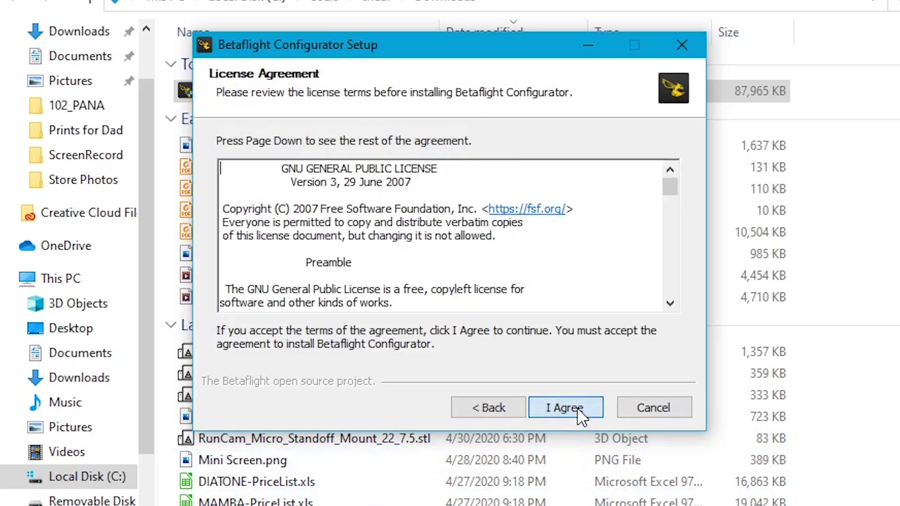
pyautogui.click(574, 406)
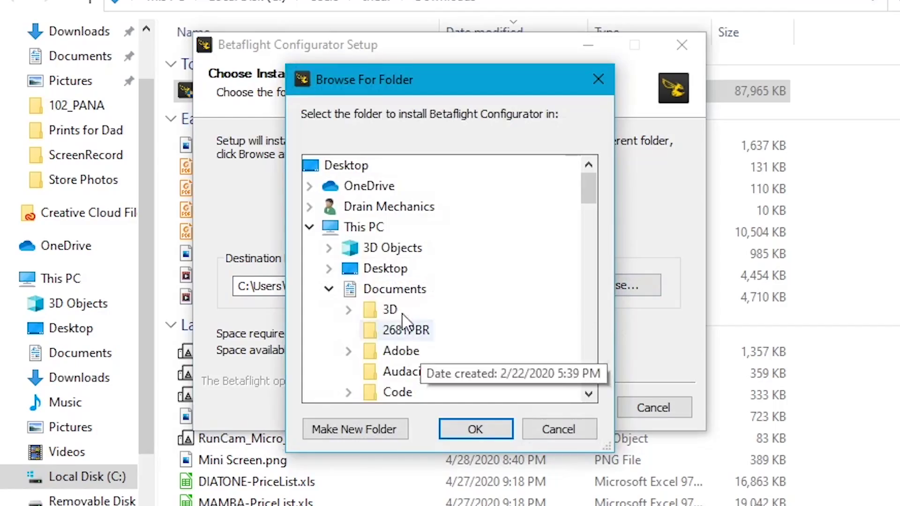
# Install Betaflight Configurator into Documents > FPV > BetaFlight > Betaflight10.7.0 and finish setup with Run Betaflight Configurator enabled
pyautogui.click(344, 290)
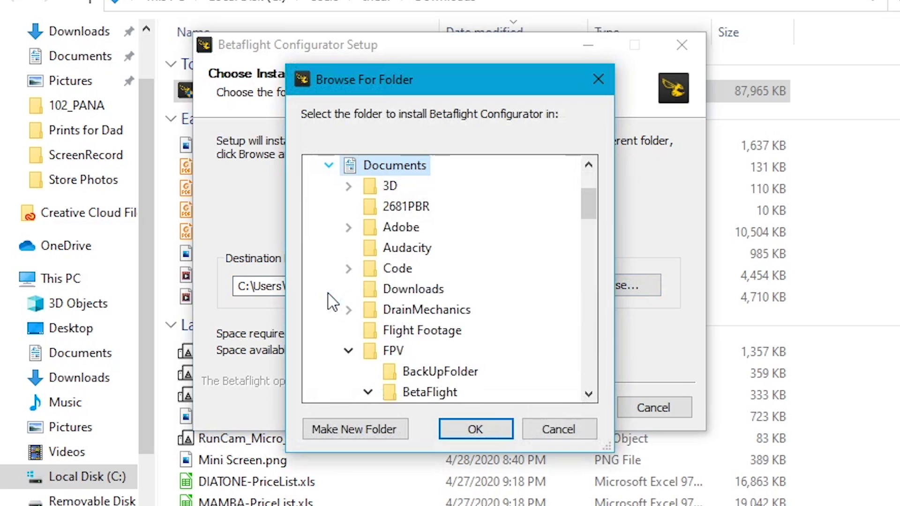
pyautogui.scroll(-2, 370, 360)
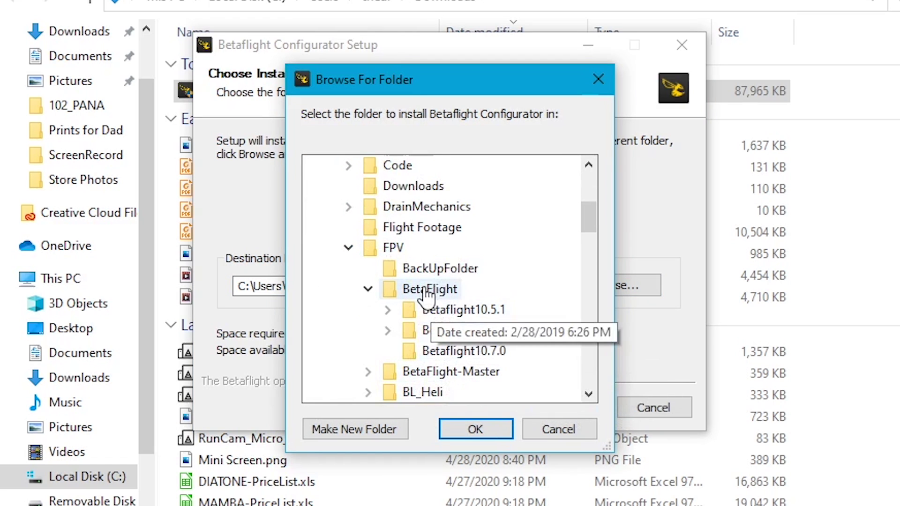
pyautogui.click(457, 360)
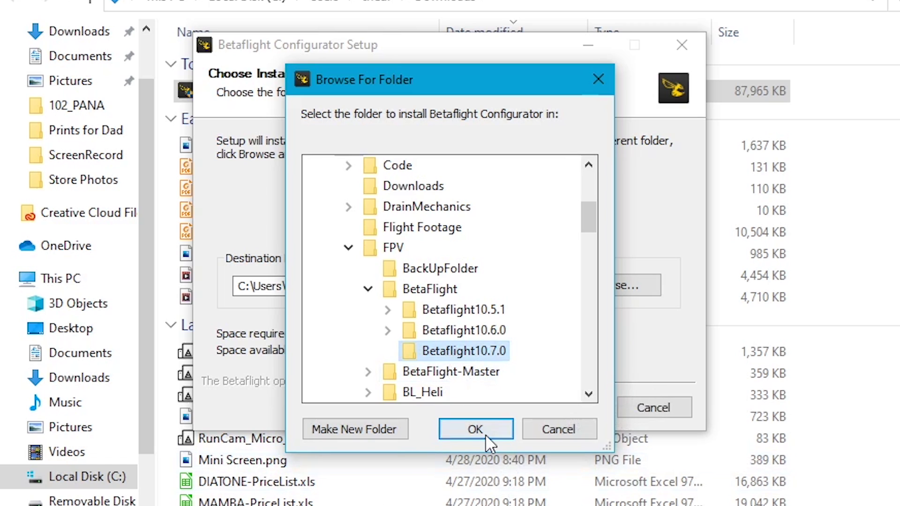
pyautogui.click(485, 432)
pyautogui.click(580, 404)
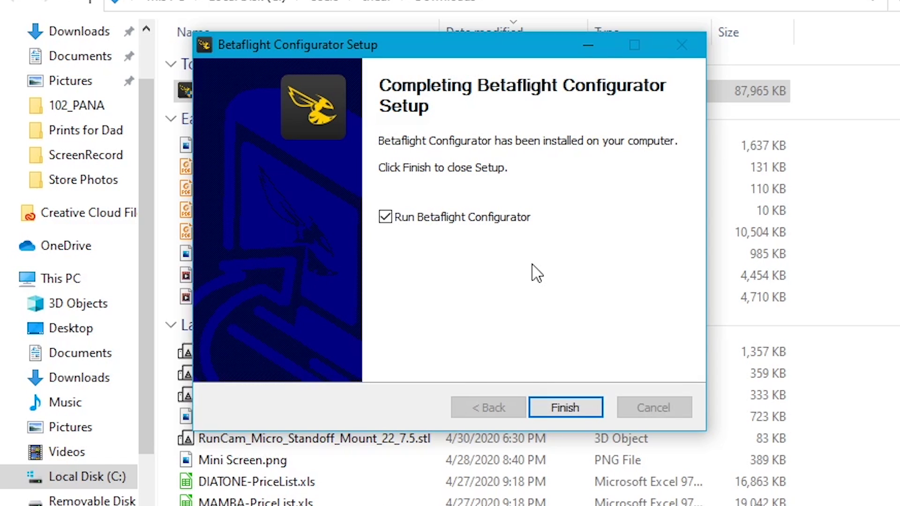
pyautogui.click(564, 407)
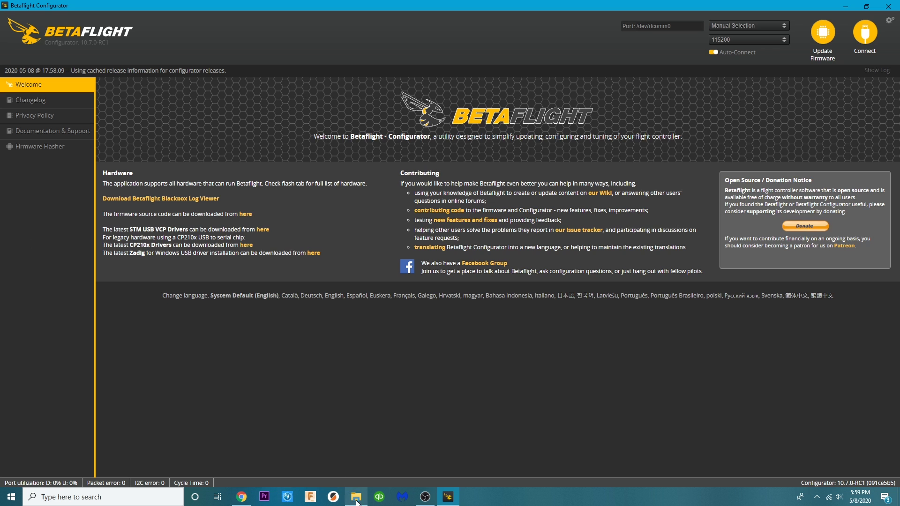
# Delete the Betaflight Configurator installer from the Downloads folder and return to Betaflight Configurator
pyautogui.click(356, 499)
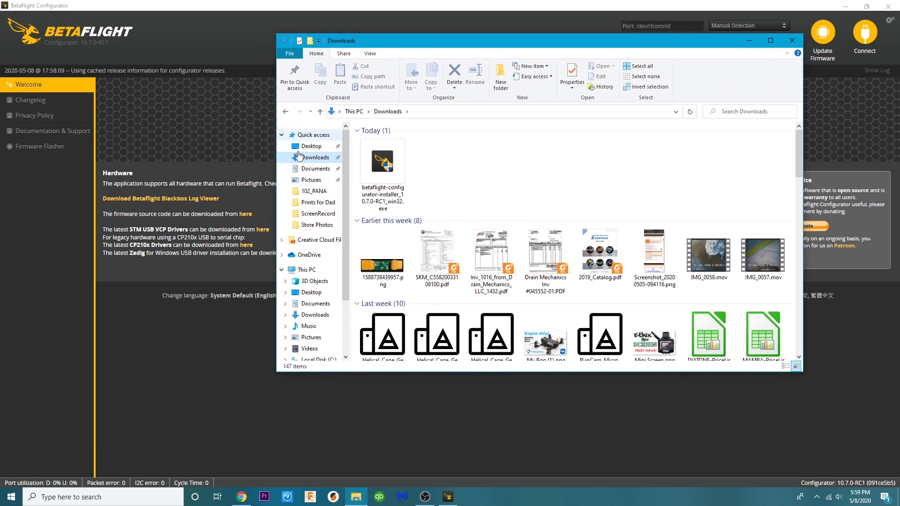
pyautogui.rightClick(382, 162)
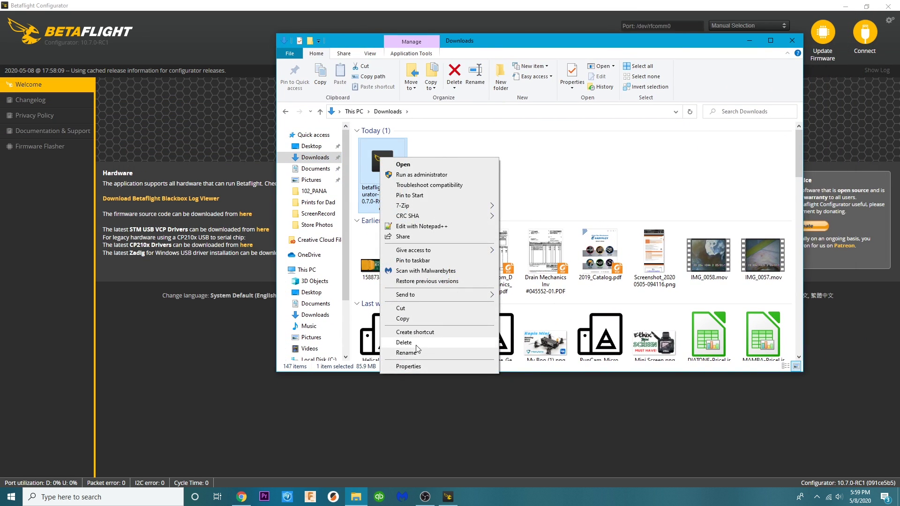
pyautogui.click(445, 343)
pyautogui.moveTo(727, 50); pyautogui.dragTo(0, 76)
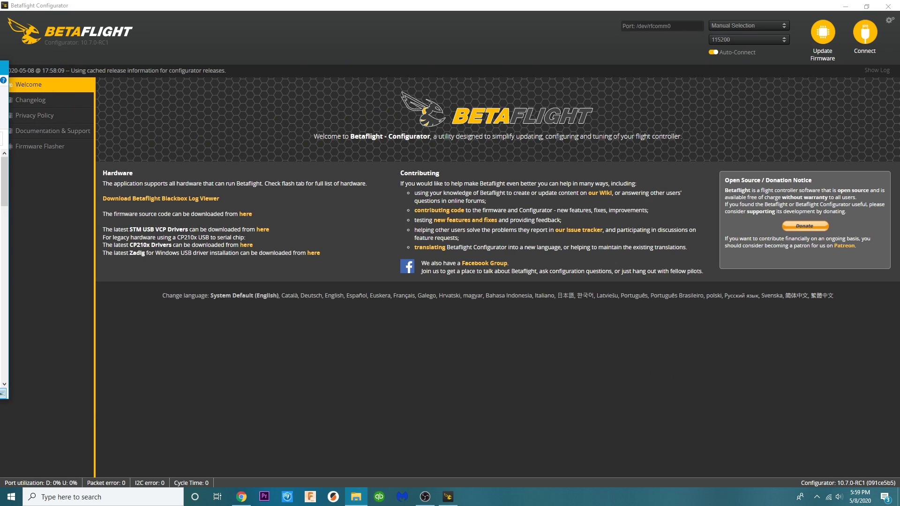
pyautogui.click(233, 5)
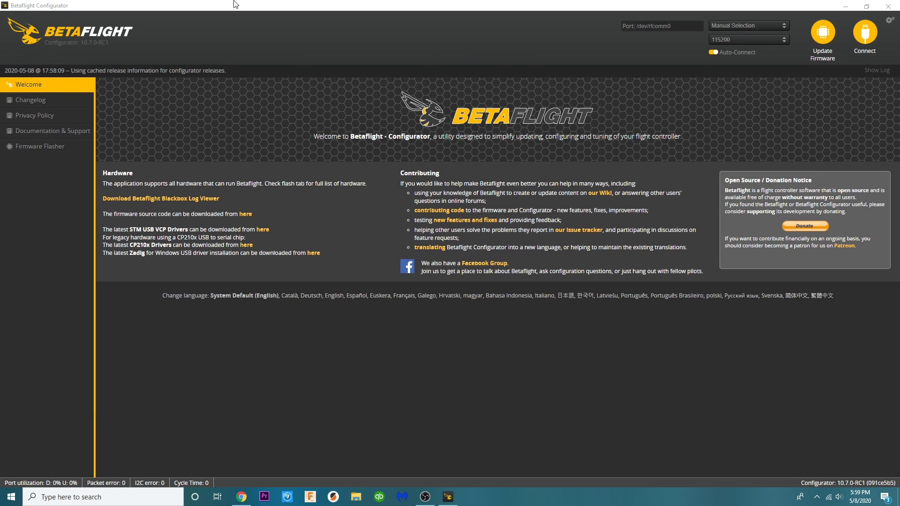